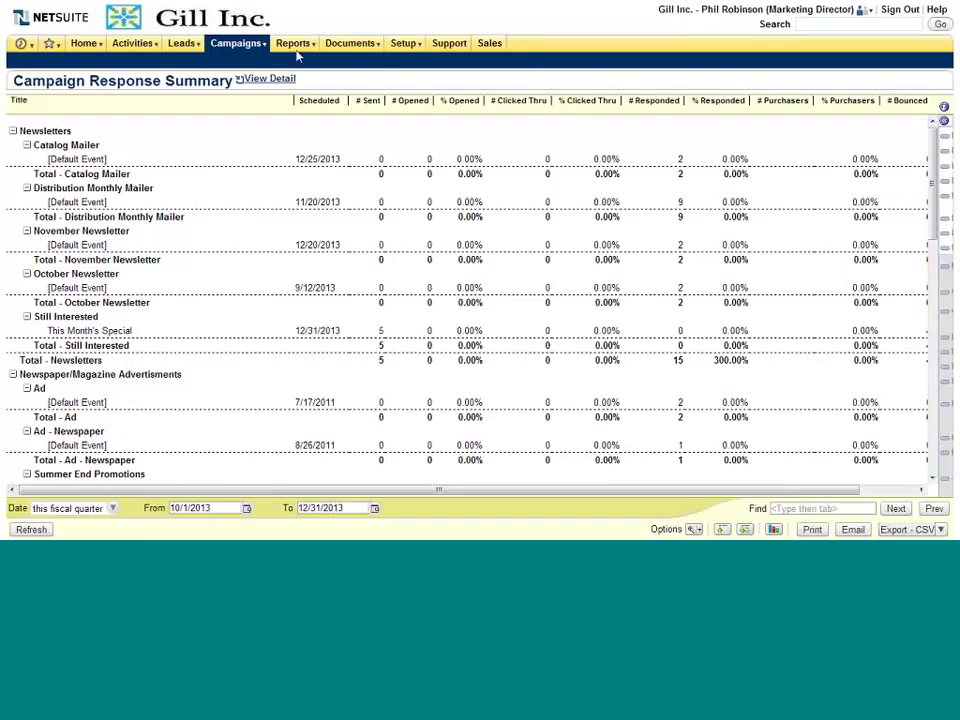
Step: Navigate to the Marketing Campaigns list and open the November Newsletter campaign for editing
{"action": "mouse_move", "coordinate": [255, 42]}
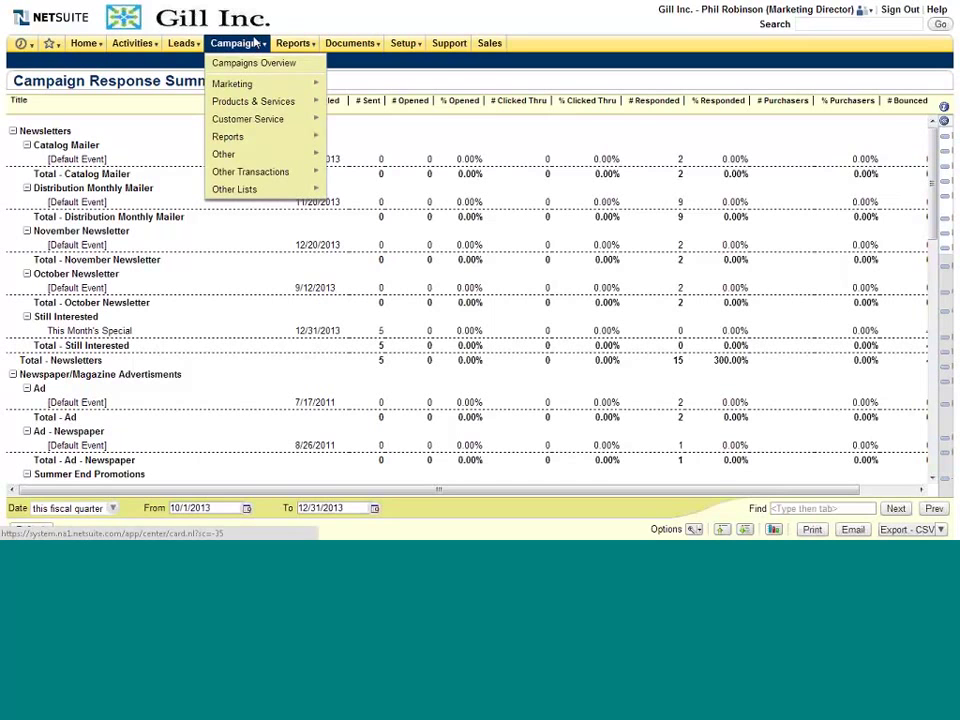
{"action": "mouse_move", "coordinate": [310, 84]}
{"action": "mouse_move", "coordinate": [351, 92]}
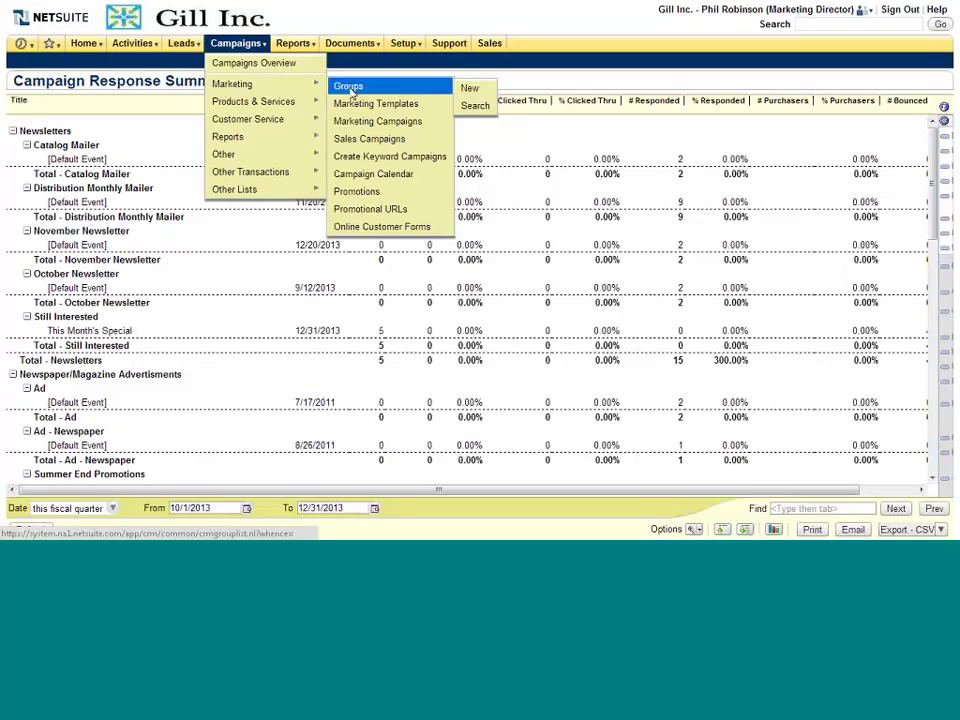
{"action": "left_click", "coordinate": [349, 88]}
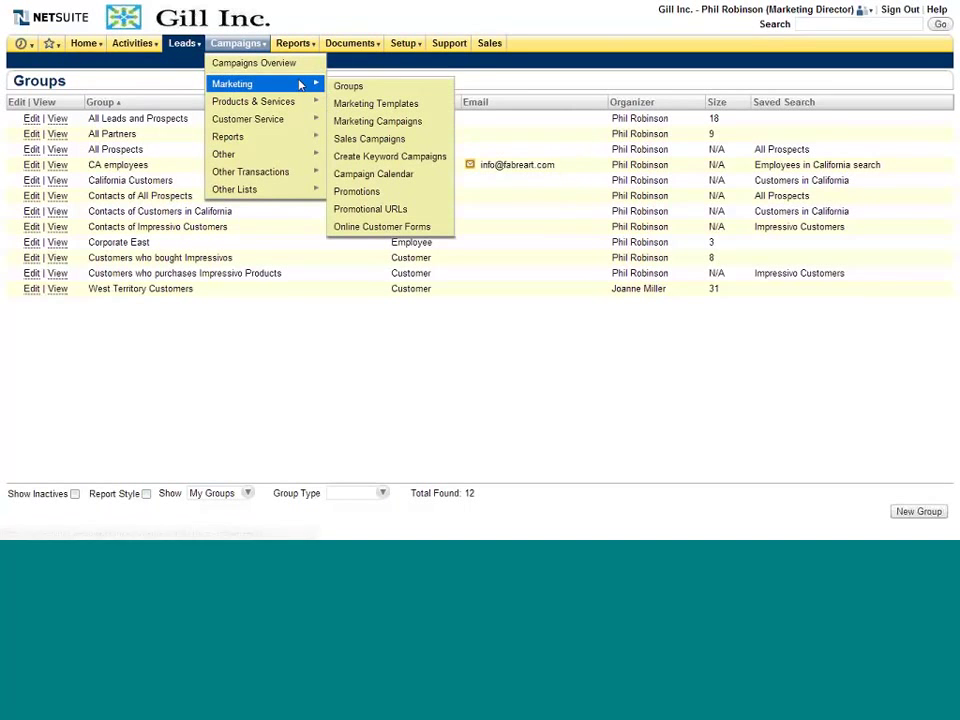
{"action": "mouse_move", "coordinate": [380, 105]}
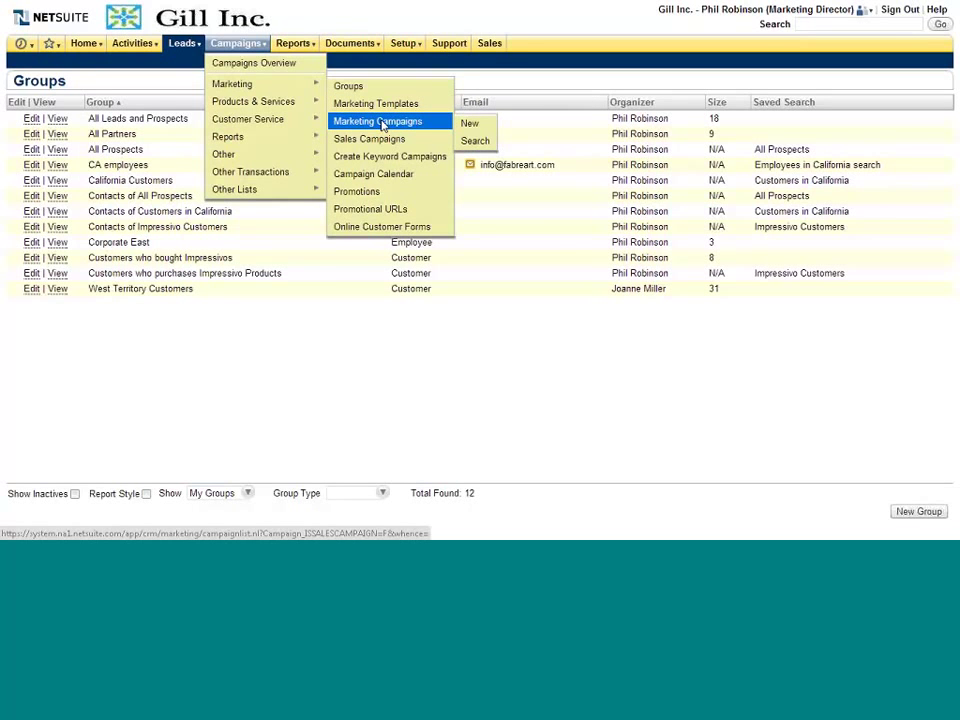
{"action": "left_click", "coordinate": [383, 122]}
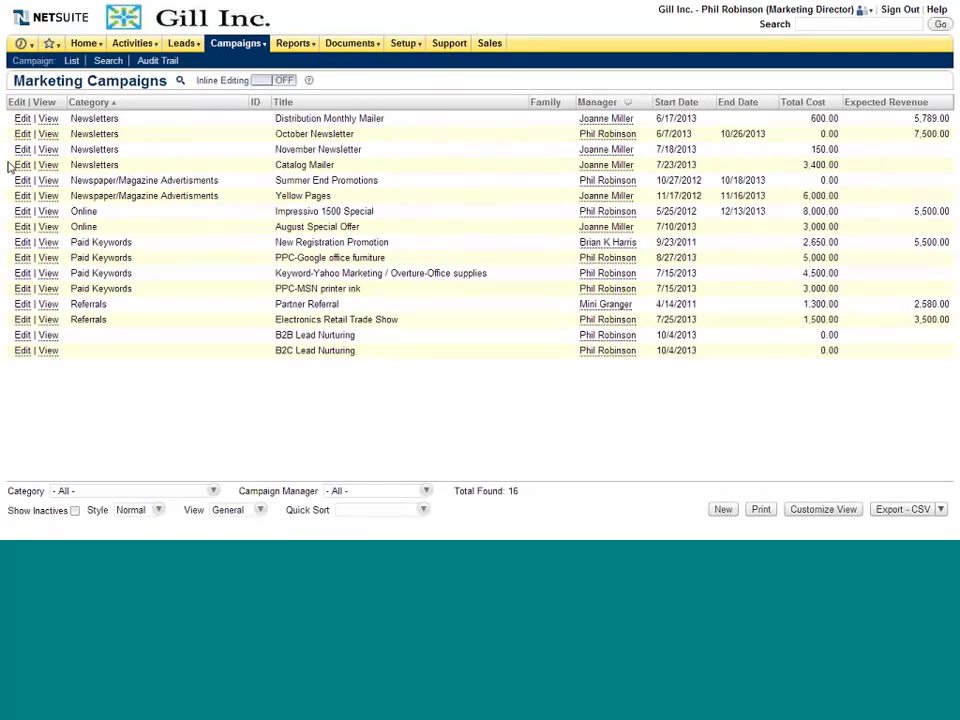
{"action": "left_click", "coordinate": [22, 165]}
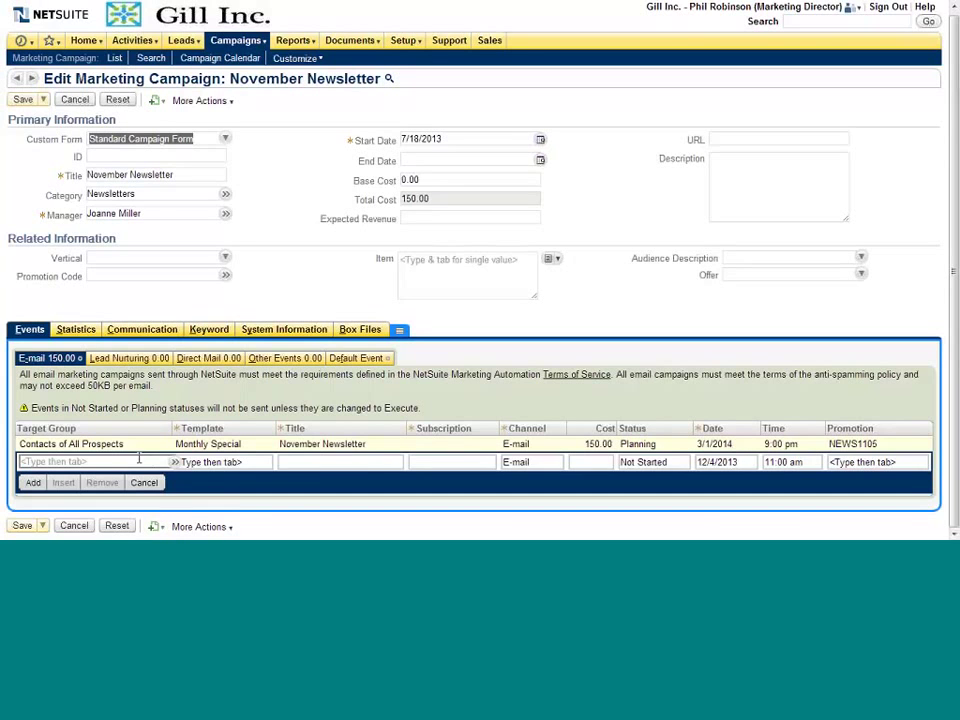
Step: Start a new e-mail event targeting California Customers with the Impressivo Promotion template
{"action": "mouse_move", "coordinate": [178, 463]}
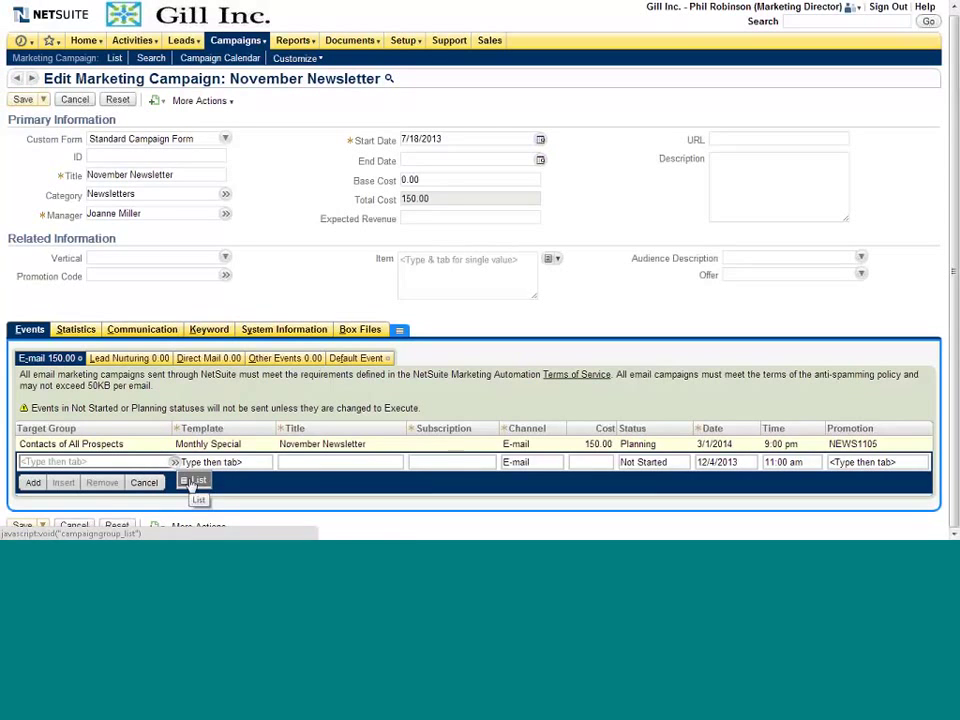
{"action": "left_click", "coordinate": [193, 481]}
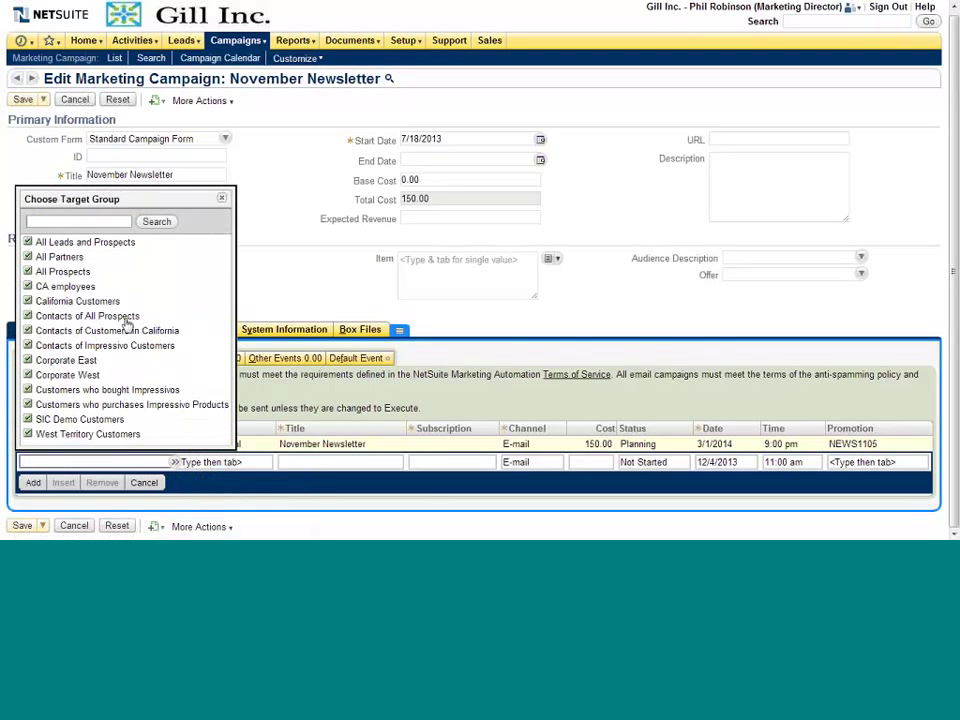
{"action": "left_click", "coordinate": [78, 301]}
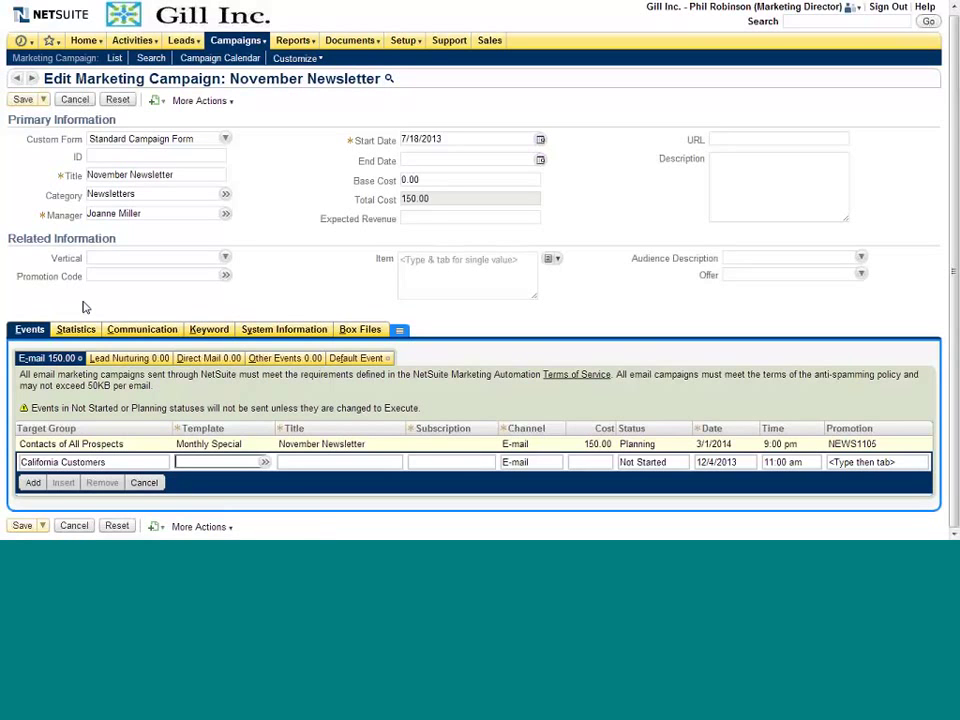
{"action": "left_click", "coordinate": [280, 479]}
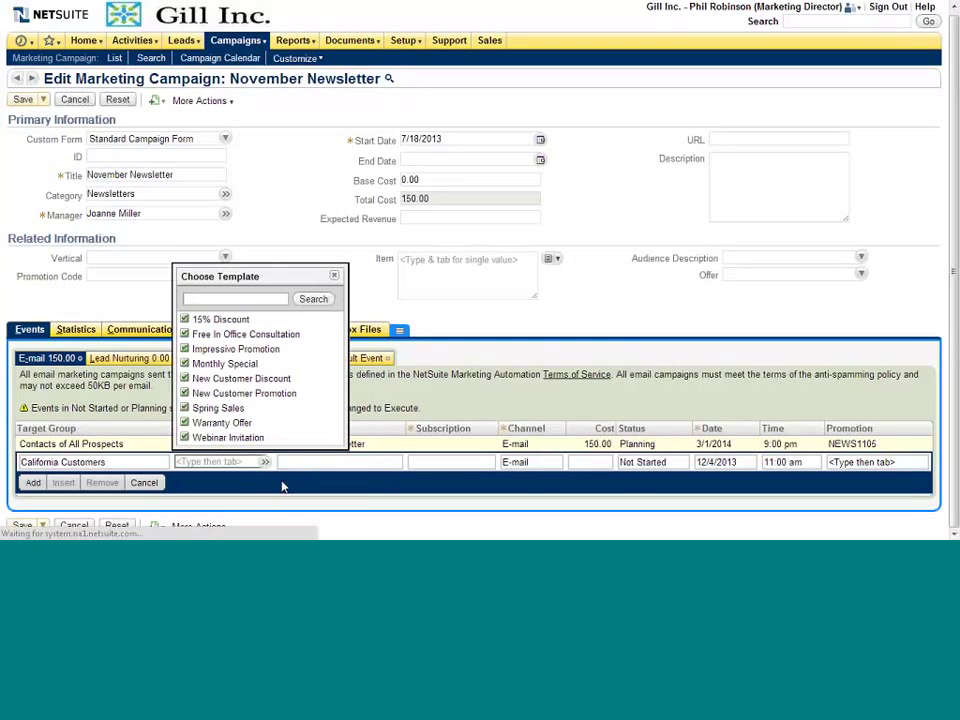
{"action": "left_click", "coordinate": [245, 350]}
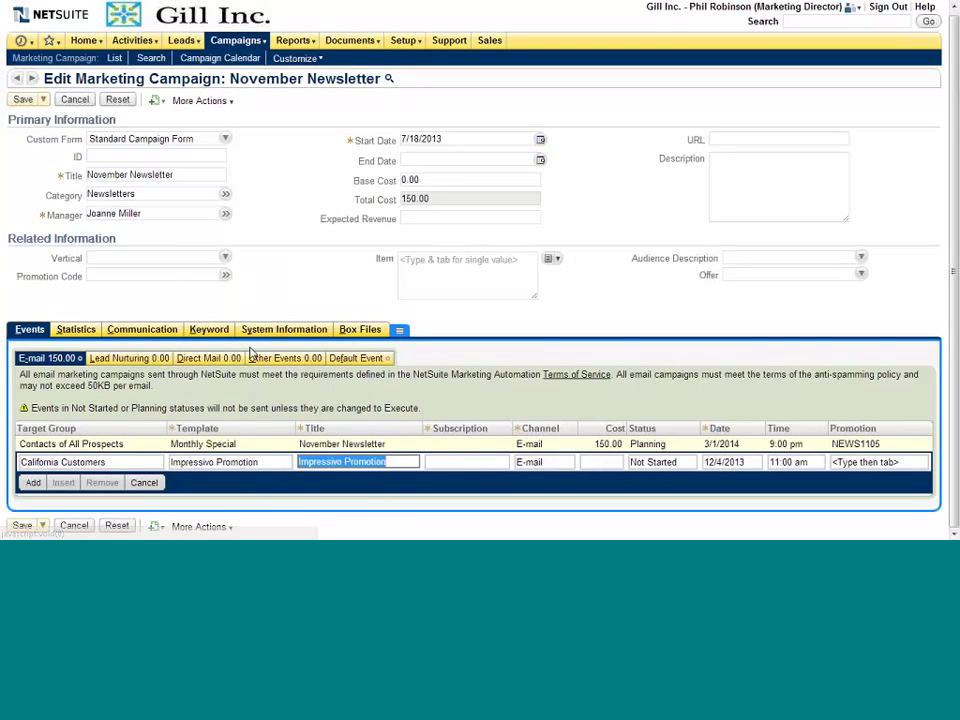
Step: Set the event's subscription to Newsletters and date to 12/16/2013, then add it to the campaign
{"action": "key", "text": "Tab"}
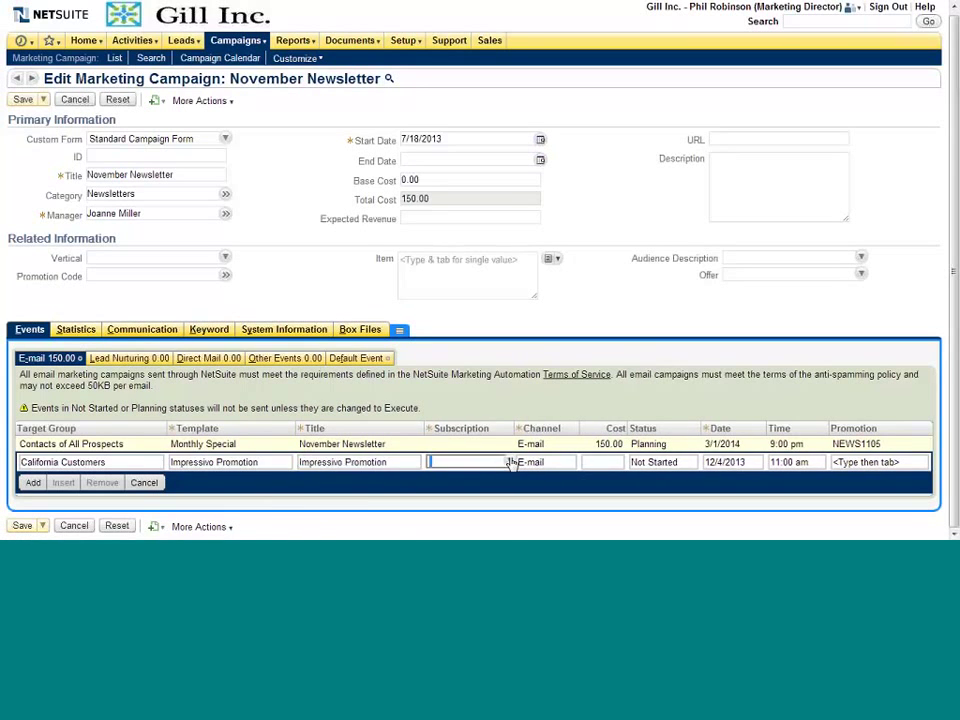
{"action": "left_click", "coordinate": [510, 462]}
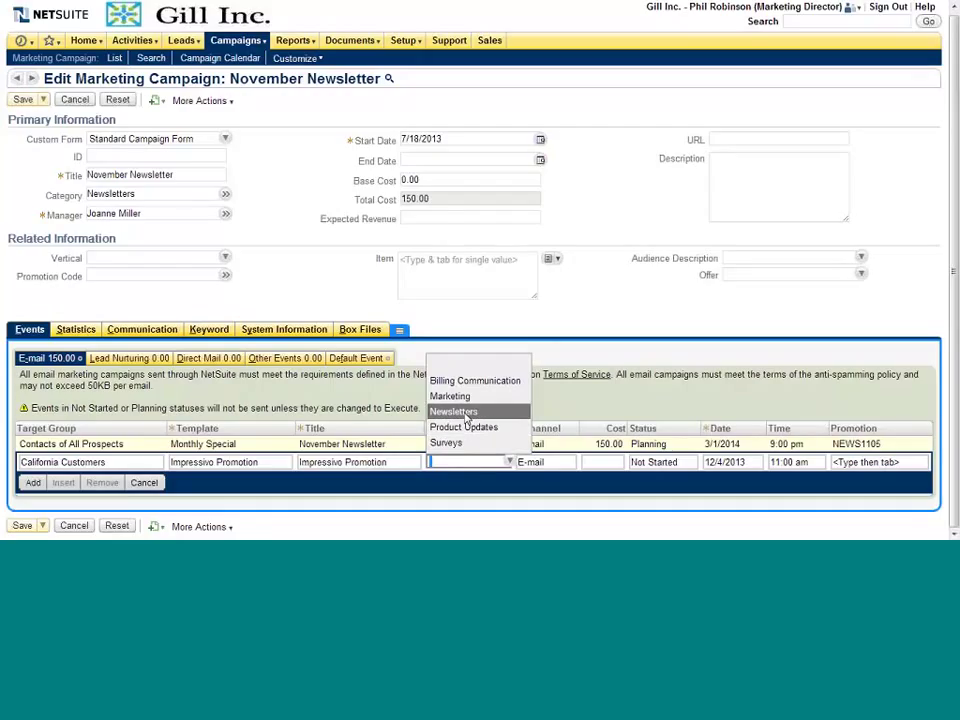
{"action": "left_click", "coordinate": [466, 418]}
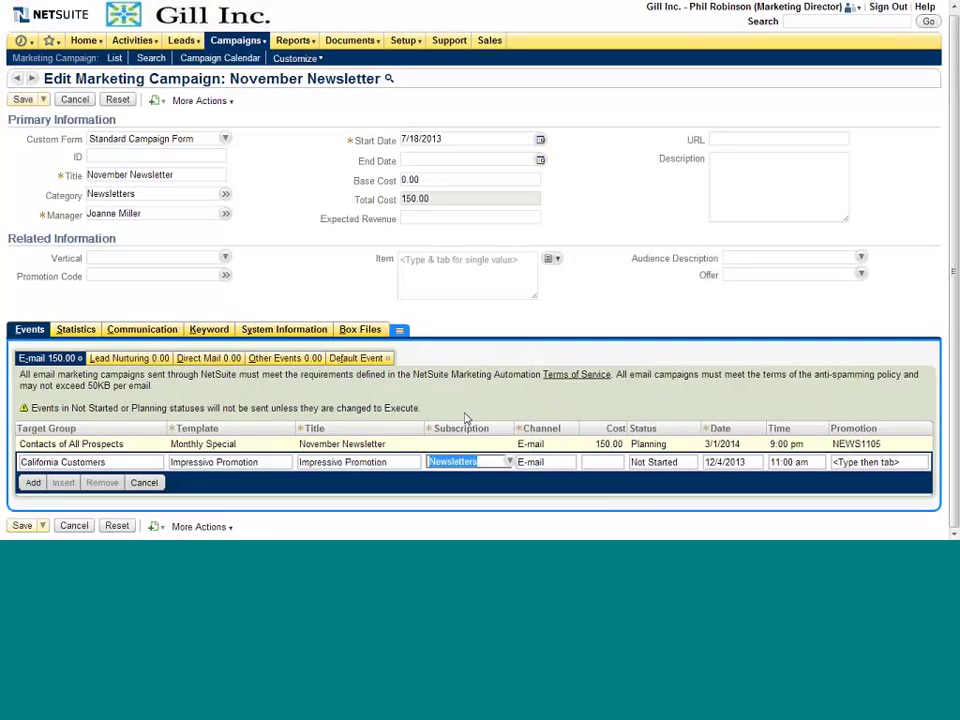
{"action": "left_click", "coordinate": [722, 464]}
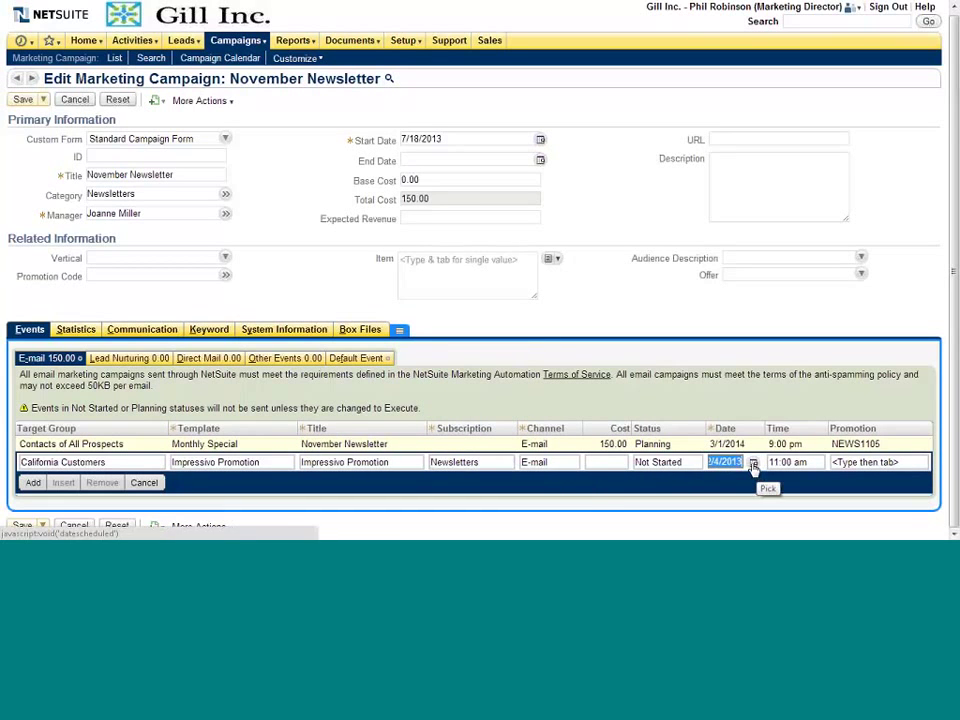
{"action": "left_click", "coordinate": [753, 464]}
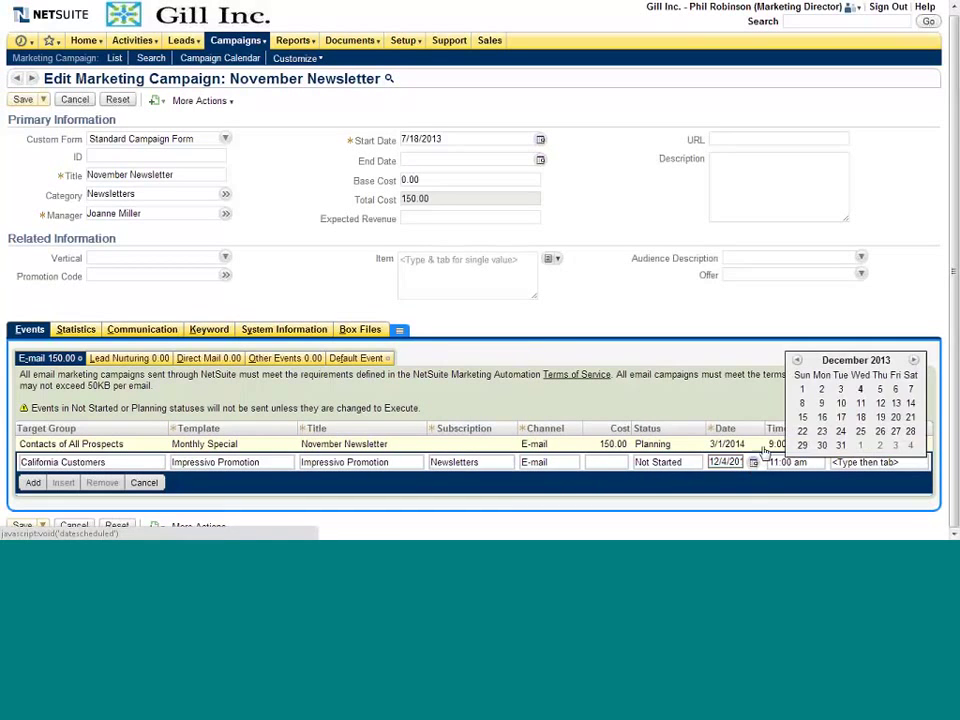
{"action": "left_click", "coordinate": [824, 417]}
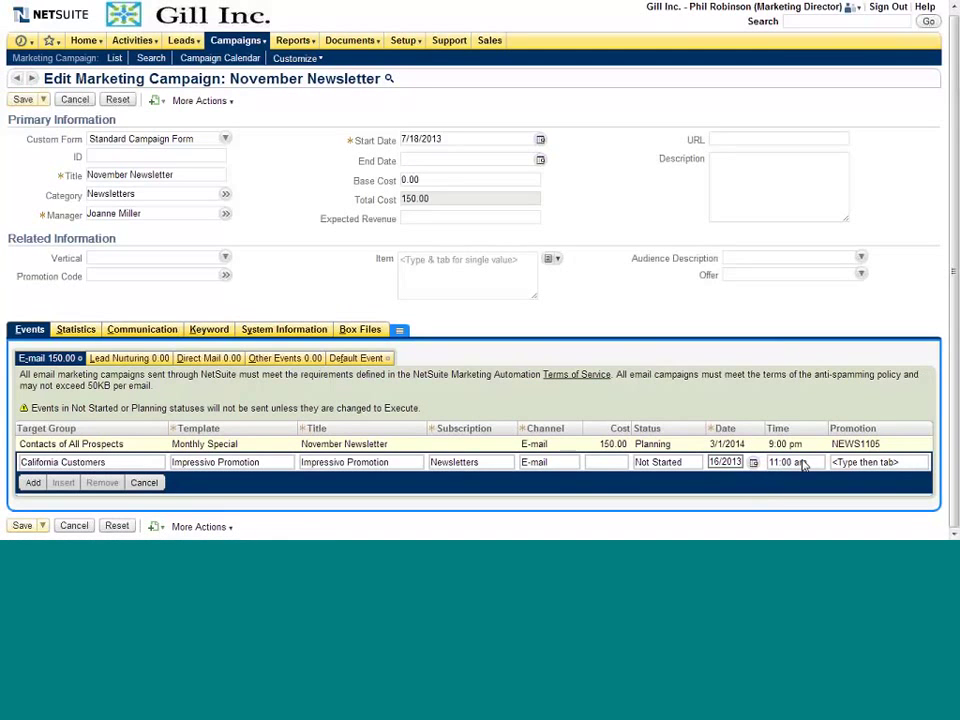
{"action": "left_click", "coordinate": [878, 463]}
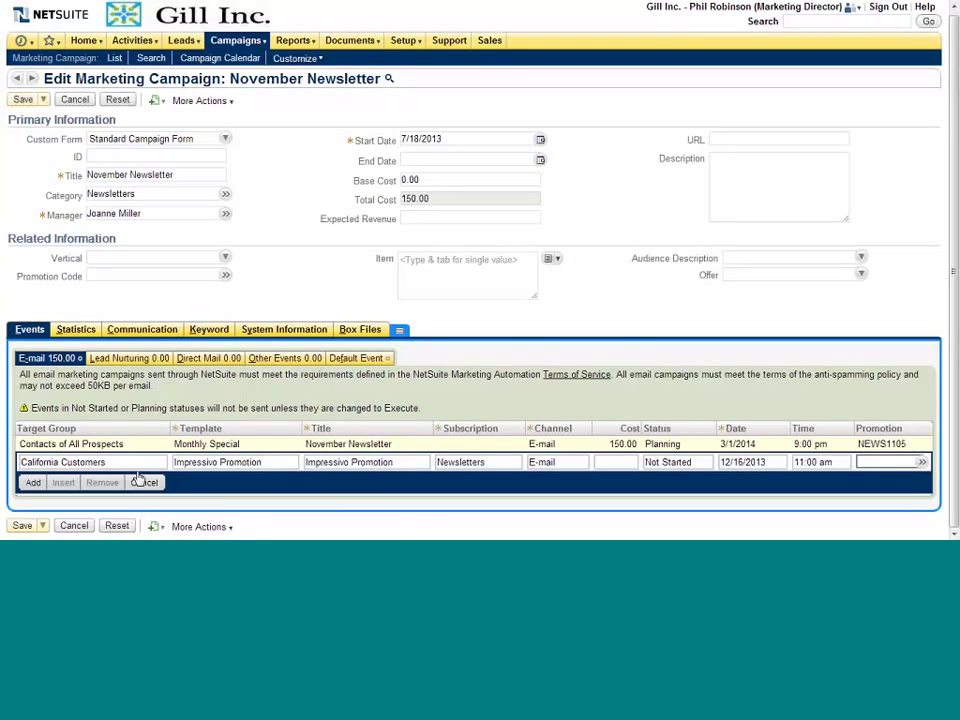
{"action": "left_click", "coordinate": [32, 483]}
{"action": "left_click", "coordinate": [72, 332]}
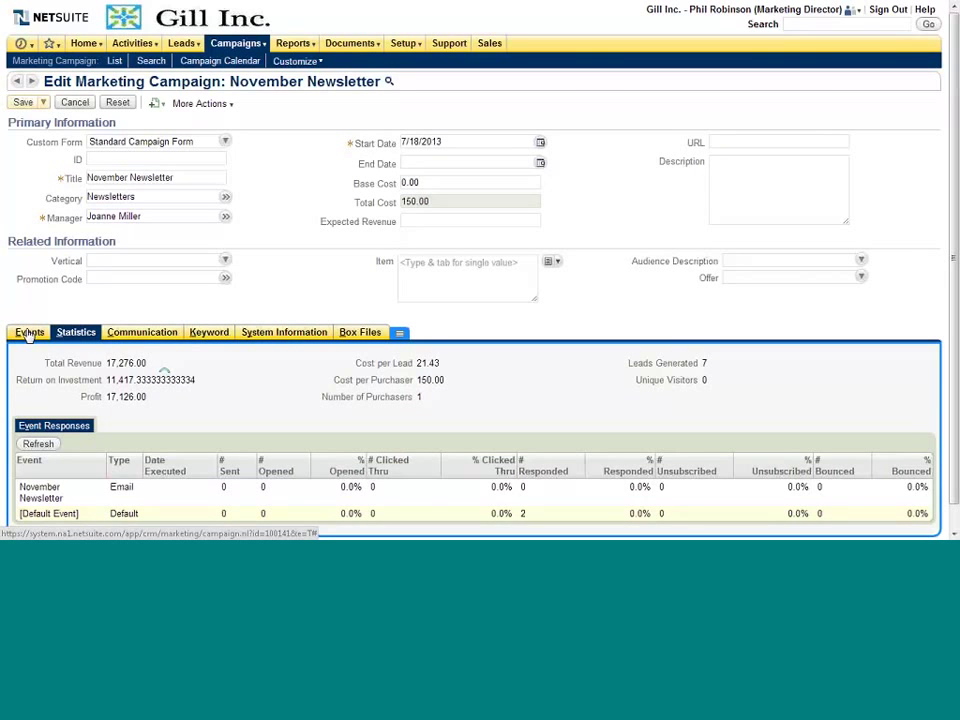
{"action": "left_click", "coordinate": [29, 333]}
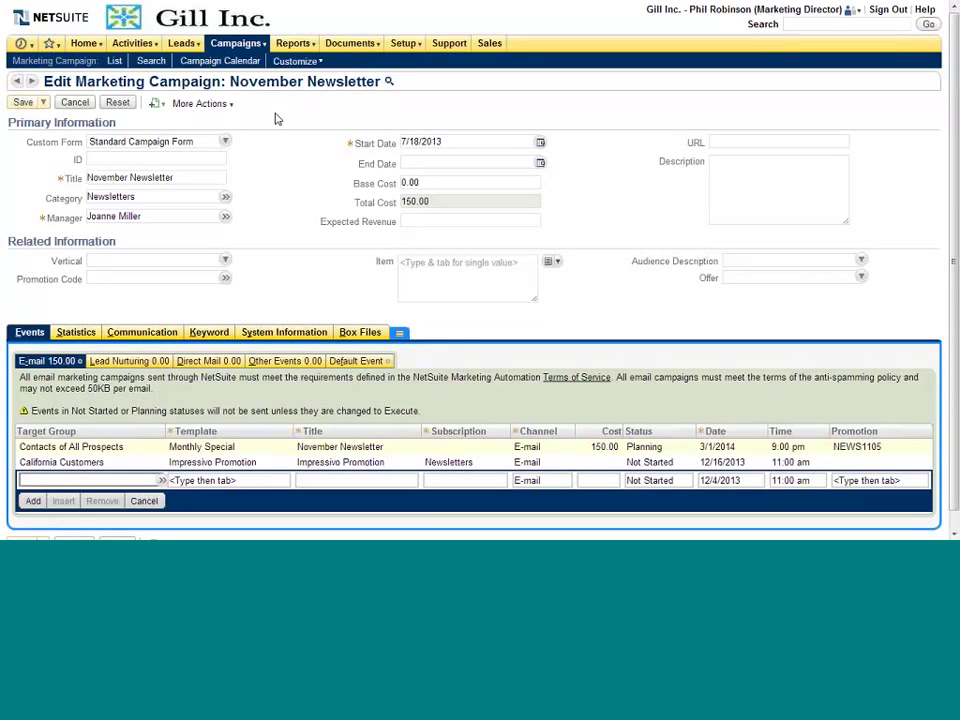
Step: Go full screen, switch to the Support Director role, and leave the unsaved campaign page
{"action": "key", "text": "F11"}
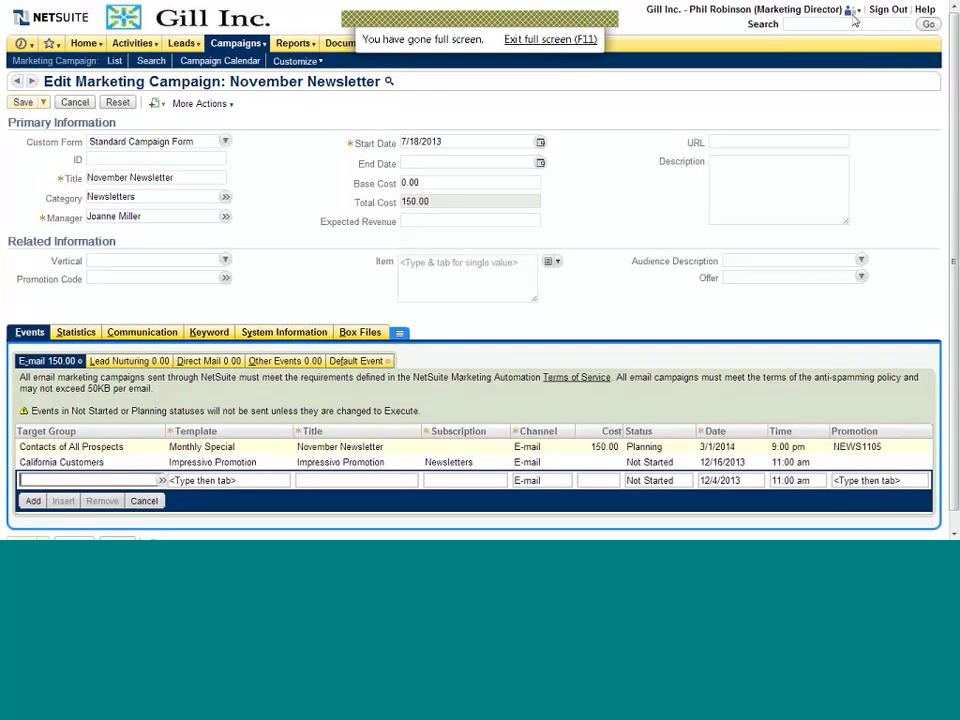
{"action": "mouse_move", "coordinate": [850, 12]}
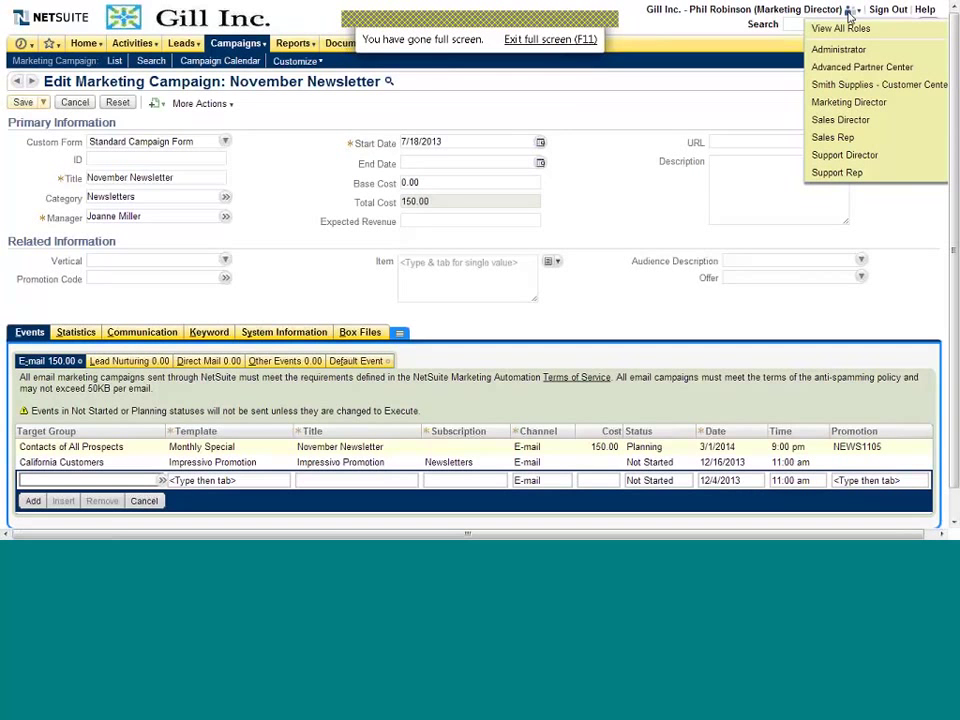
{"action": "left_click", "coordinate": [845, 155]}
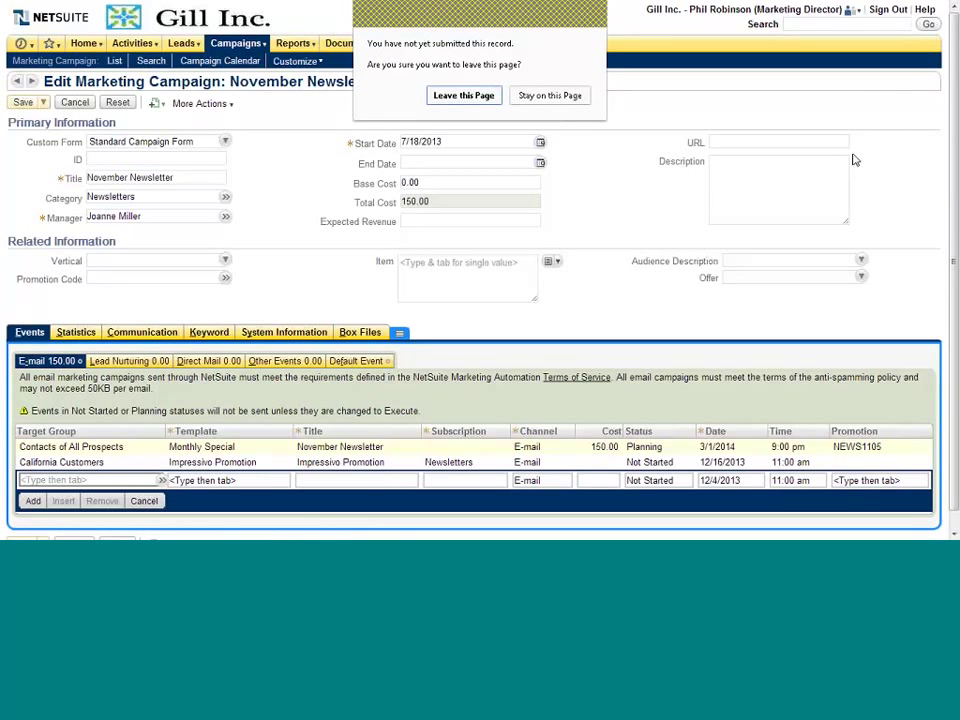
{"action": "left_click", "coordinate": [488, 95]}
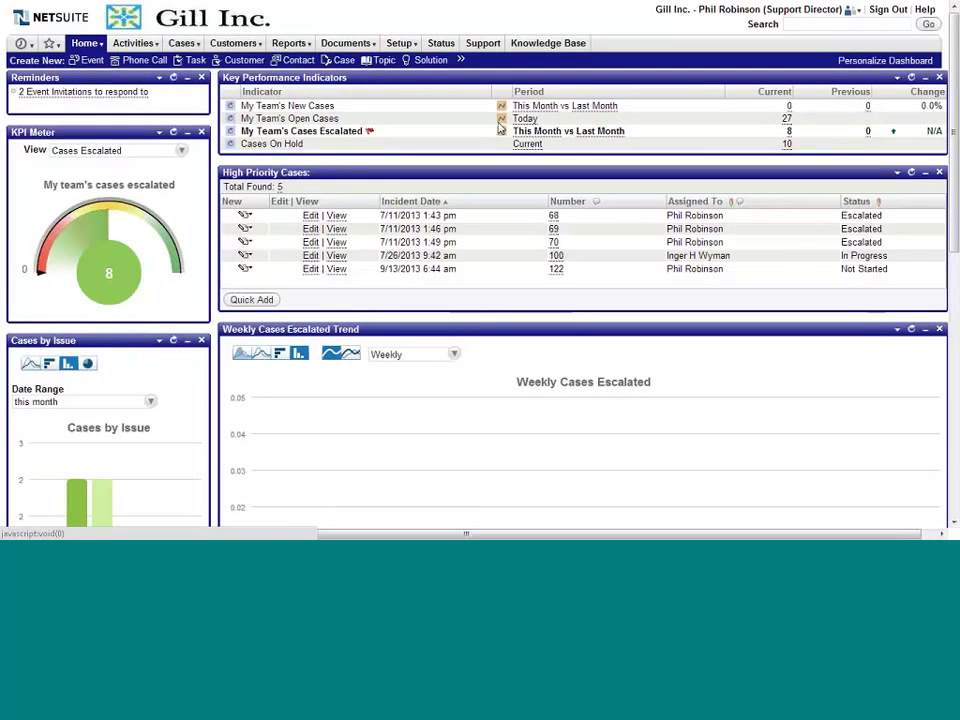
Step: Collapse the Weekly Cases Escalated Trend portlet, then highlight and clear the high-priority case rows
{"action": "key", "text": "F11"}
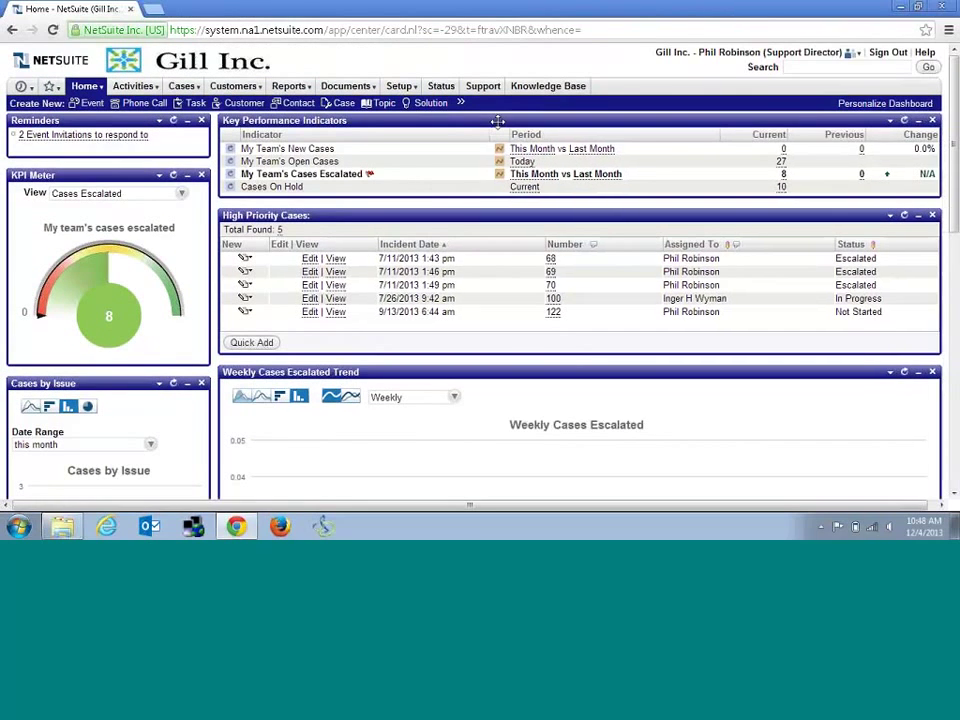
{"action": "key", "text": "F11"}
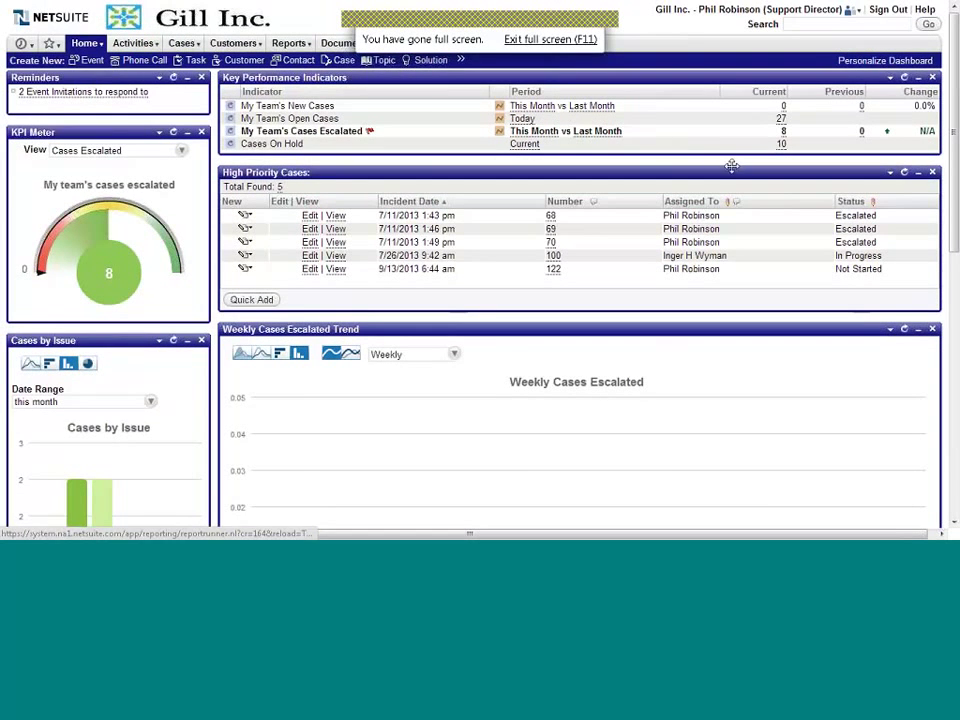
{"action": "scroll", "coordinate": [823, 281], "scroll_direction": "down", "scroll_amount": 3}
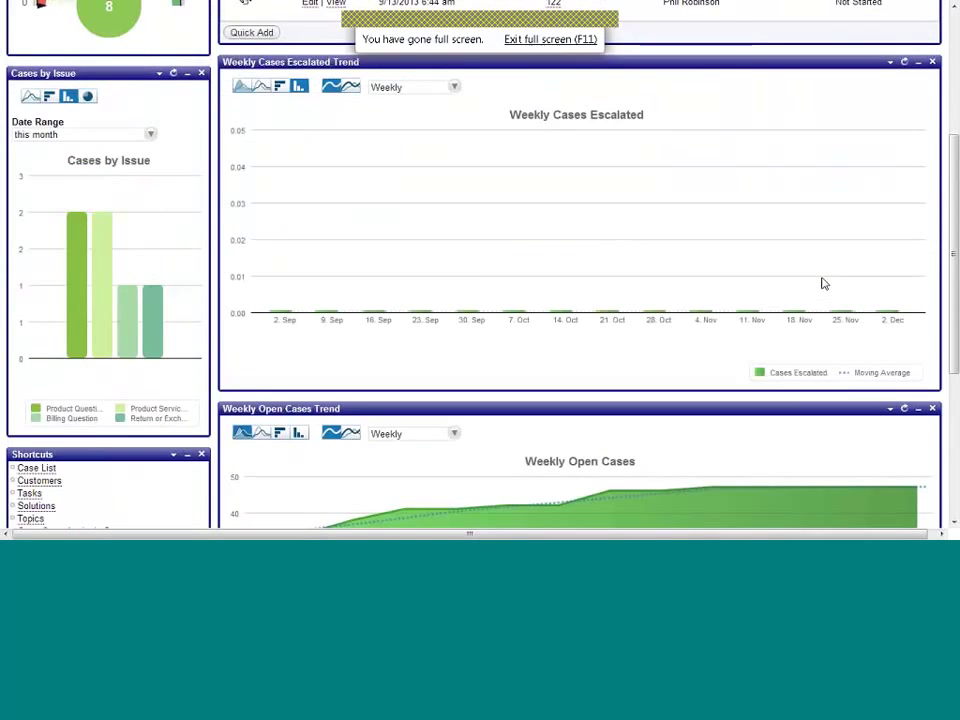
{"action": "scroll", "coordinate": [823, 281], "scroll_direction": "up", "scroll_amount": 2}
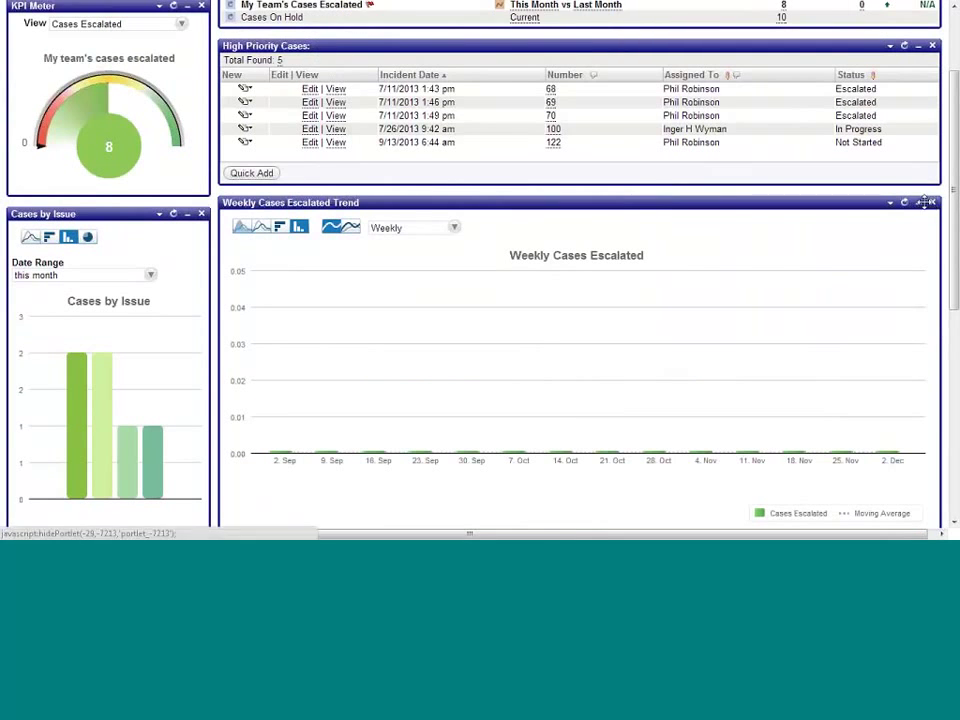
{"action": "left_click", "coordinate": [919, 204]}
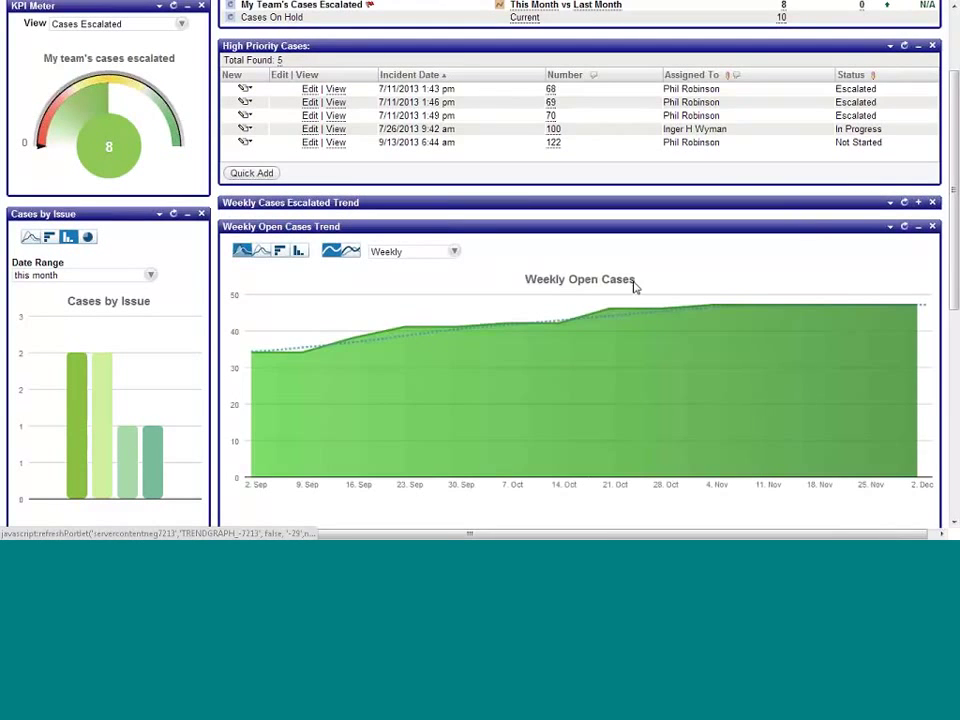
{"action": "scroll", "coordinate": [634, 285], "scroll_direction": "up", "scroll_amount": 2}
{"action": "left_click_drag", "start_coordinate": [455, 269], "coordinate": [258, 215]}
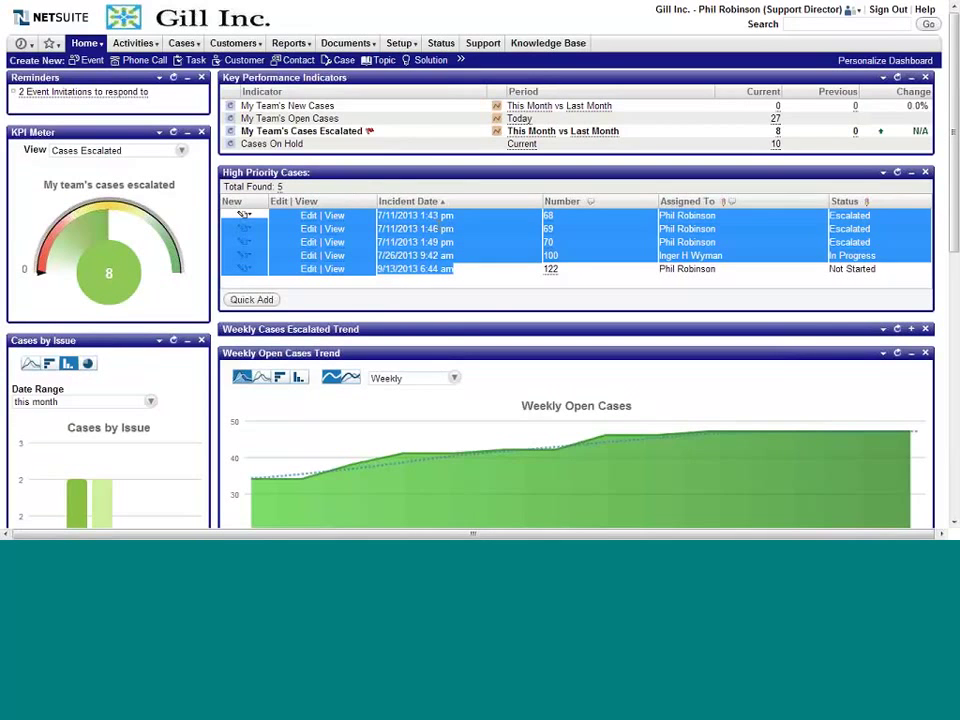
{"action": "left_click", "coordinate": [503, 299]}
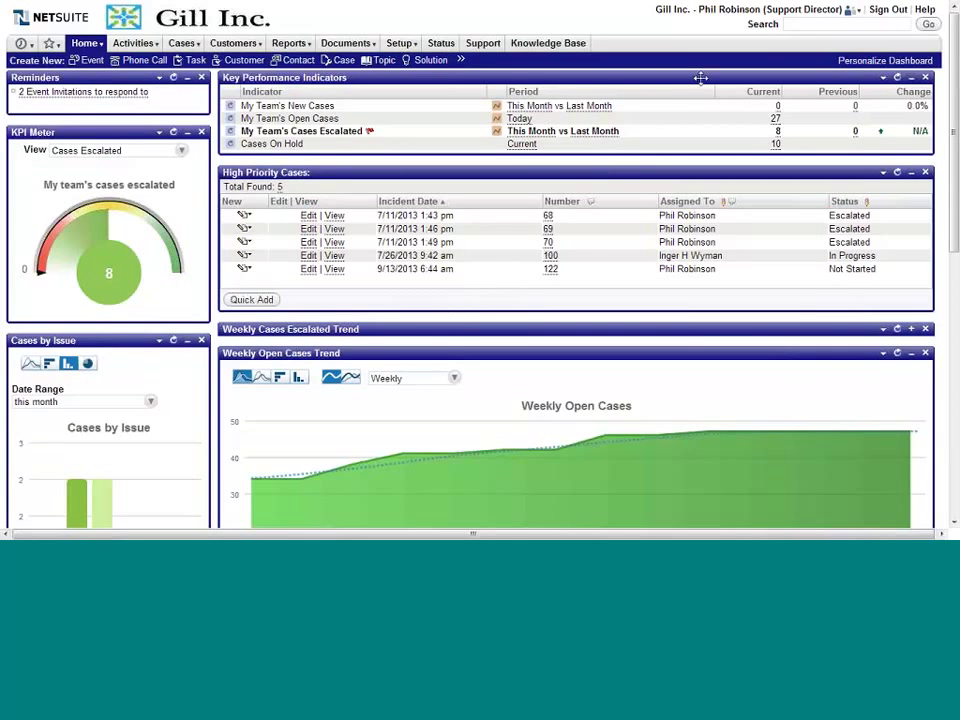
Step: Search for the Smith Supplies purchasing manager contact, view its support cases, then open Smith Supplies
{"action": "left_click", "coordinate": [796, 27]}
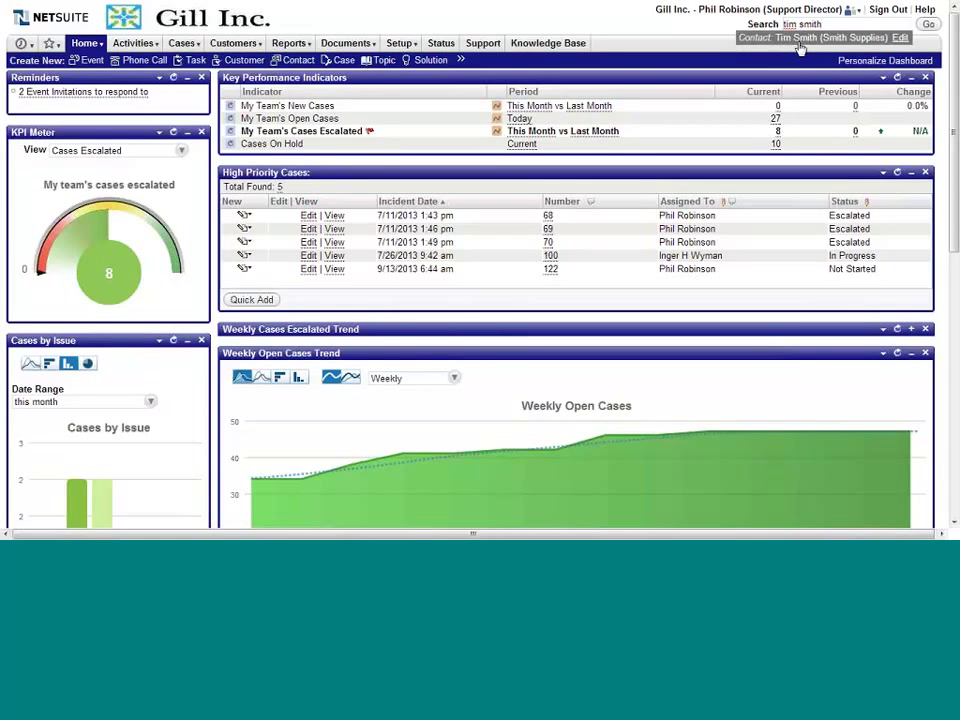
{"action": "left_click", "coordinate": [799, 38]}
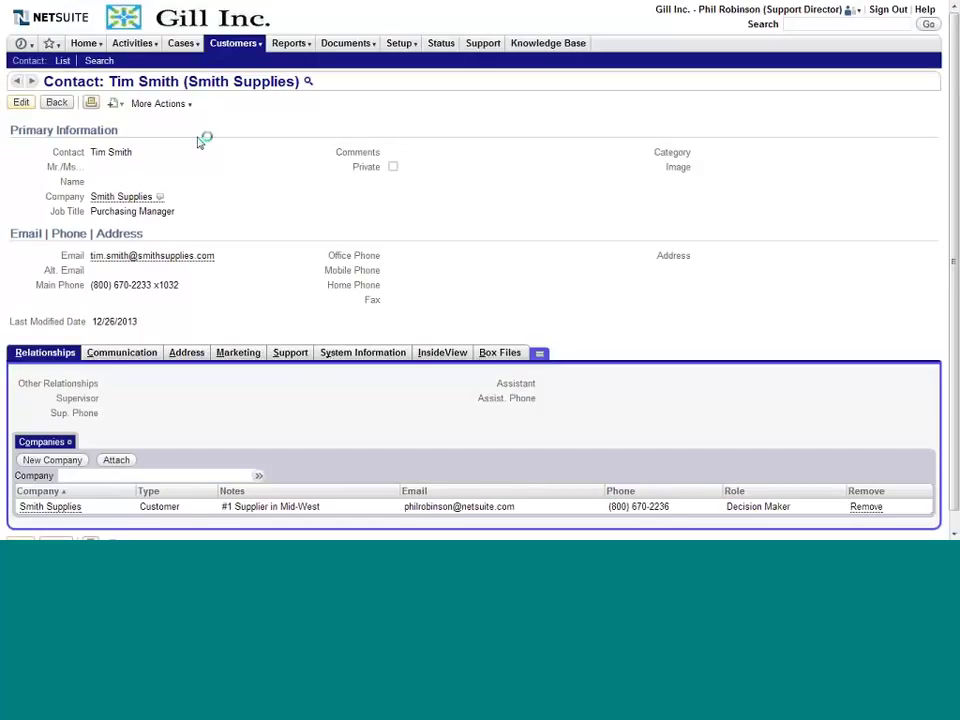
{"action": "left_click", "coordinate": [288, 354]}
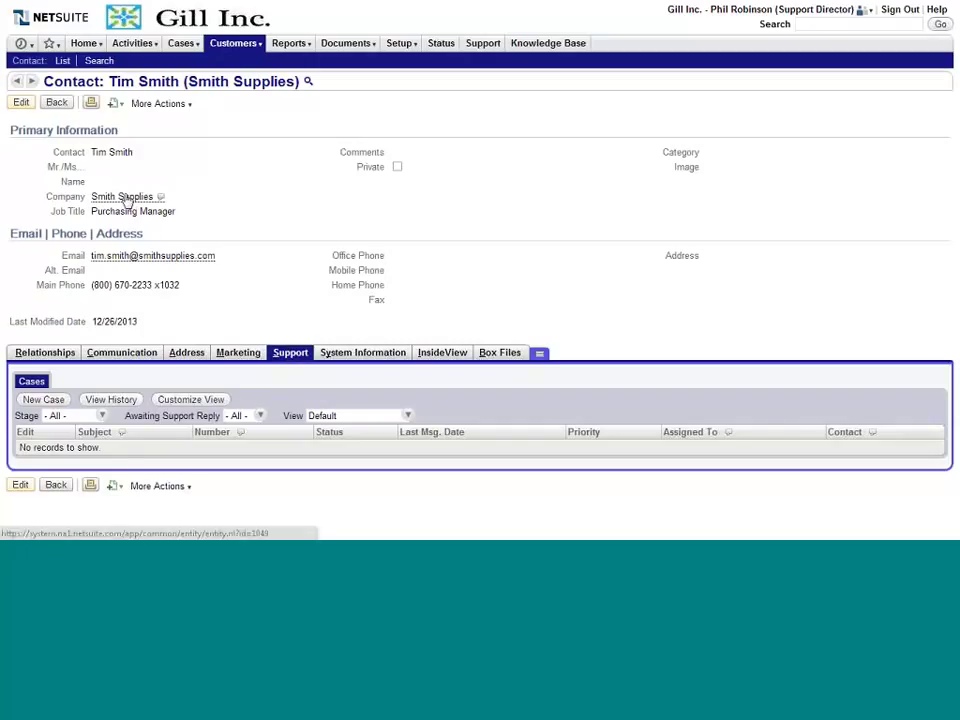
{"action": "left_click", "coordinate": [127, 200]}
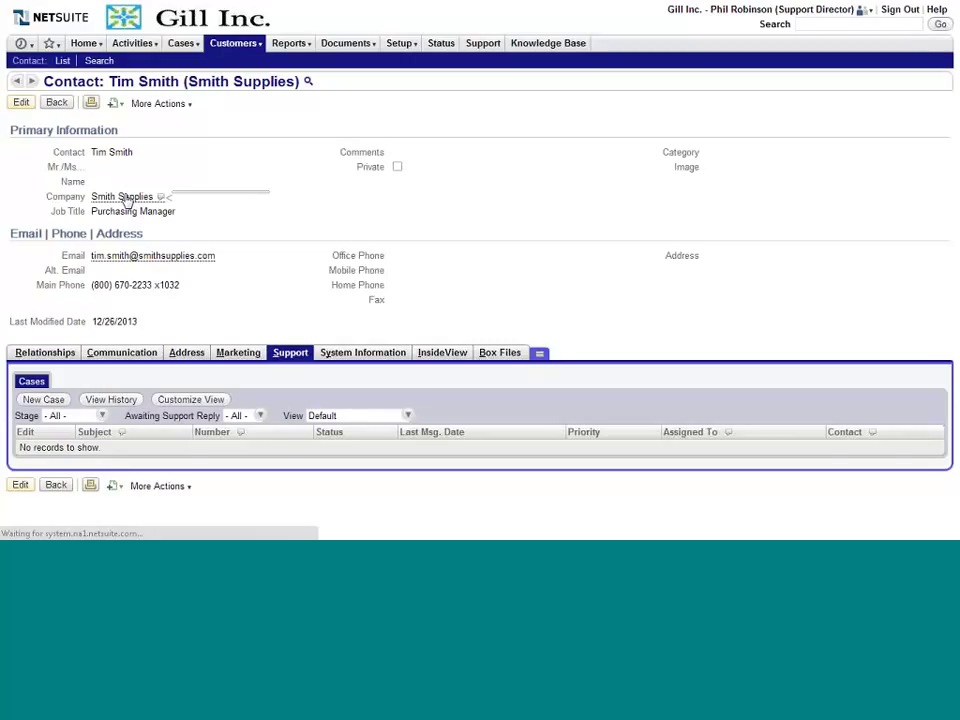